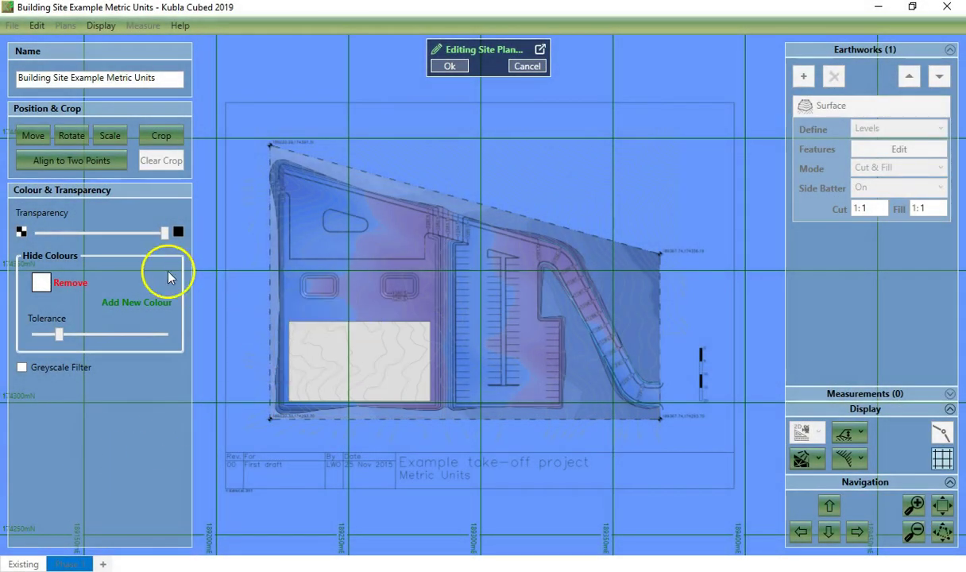
Add the plan's light grey shading as a second hidden colour on the site plan.
{"action": "left_click", "coordinate": [151, 301]}
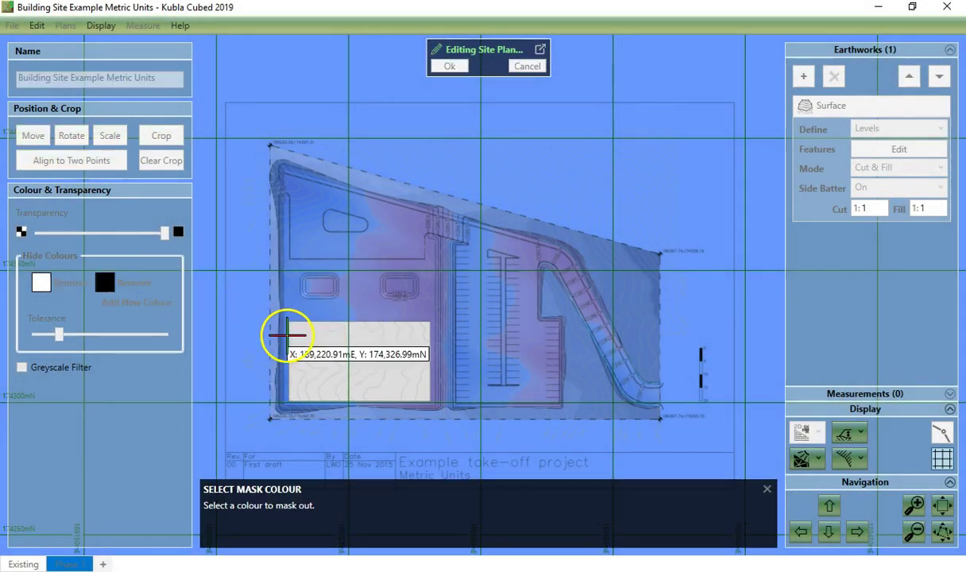
{"action": "left_click", "coordinate": [332, 350]}
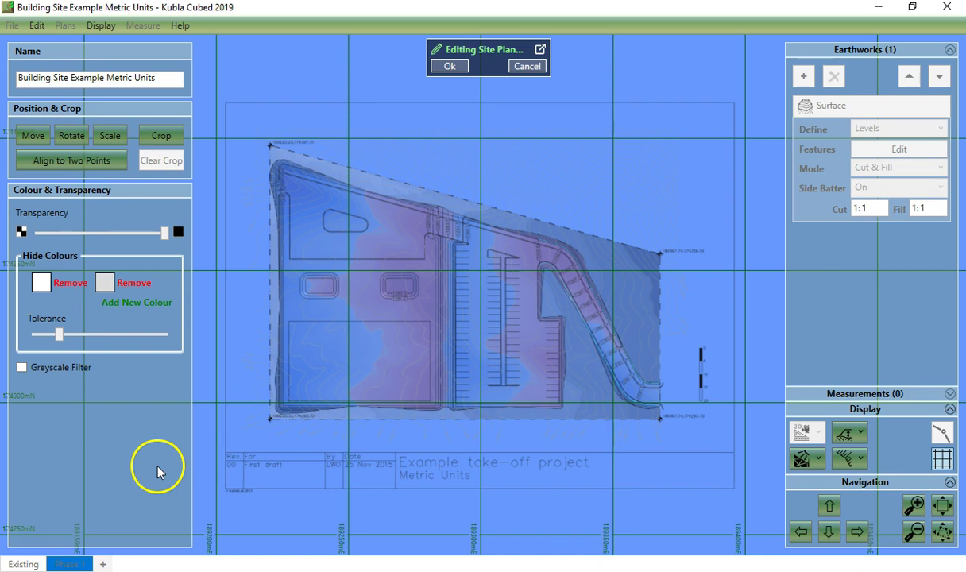
Remove white from the hidden colours so only grey stays masked, then confirm the site plan edits.
{"action": "left_click", "coordinate": [67, 284]}
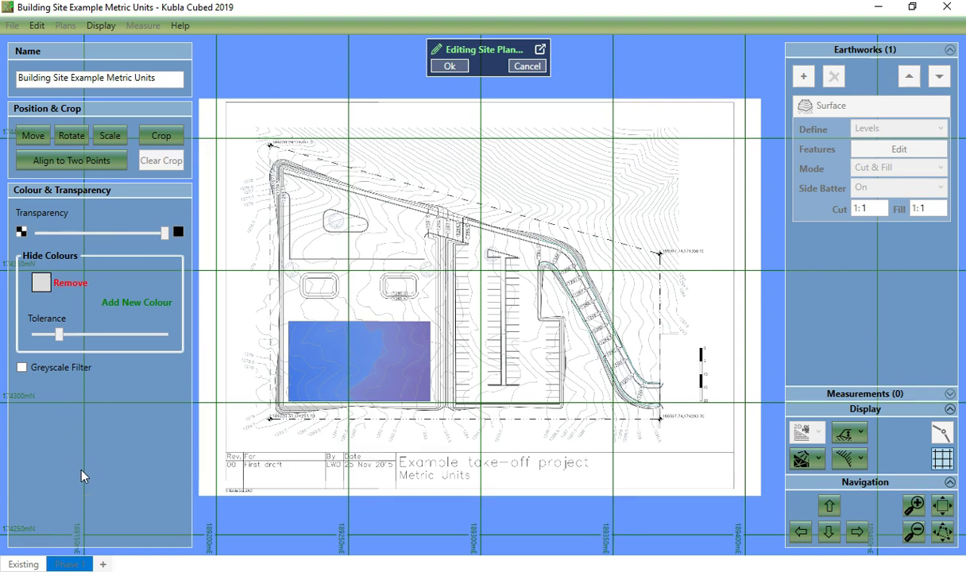
{"action": "left_click", "coordinate": [42, 540]}
{"action": "left_click", "coordinate": [439, 66]}
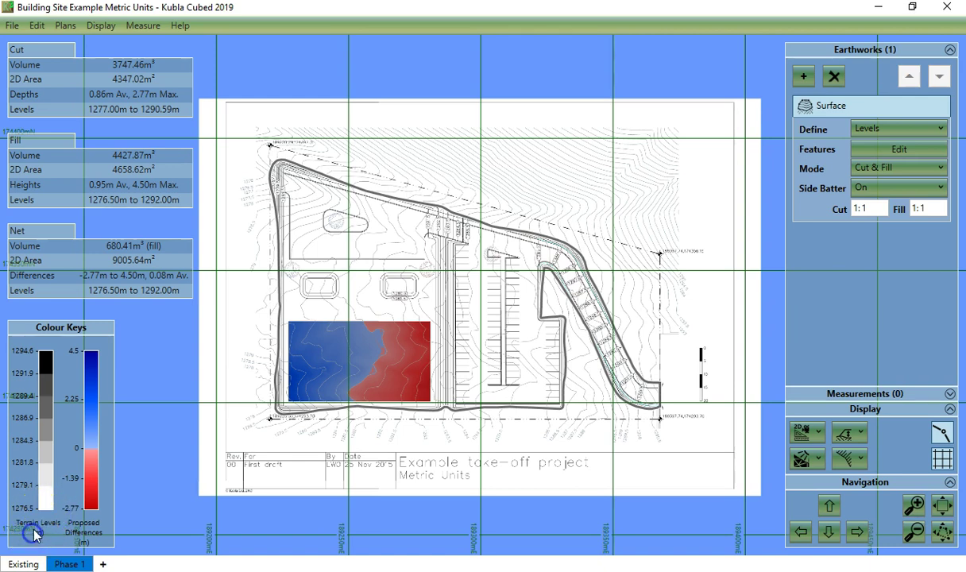
Reopen the site plan and add its white background as a hidden colour alongside grey.
{"action": "left_click", "coordinate": [65, 25]}
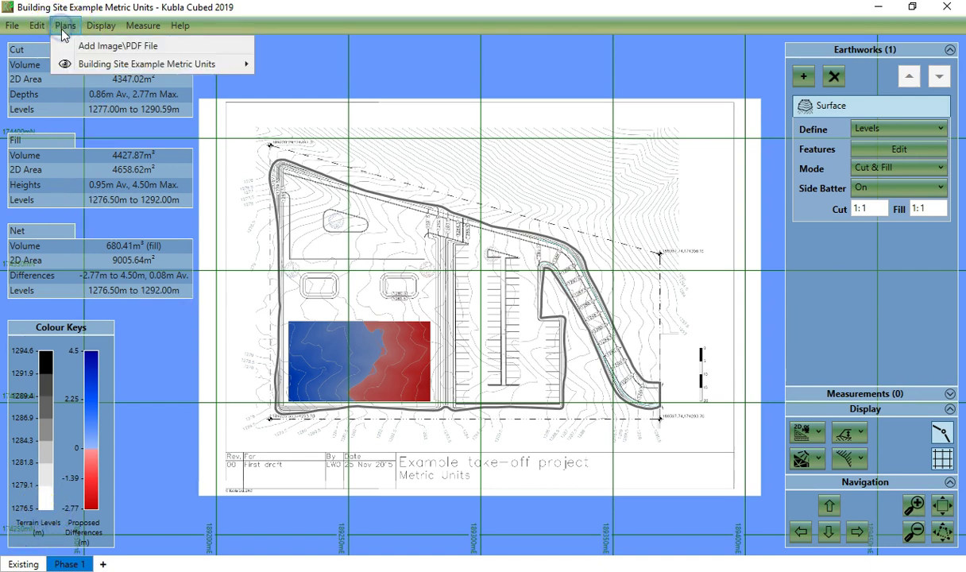
{"action": "left_click", "coordinate": [286, 65]}
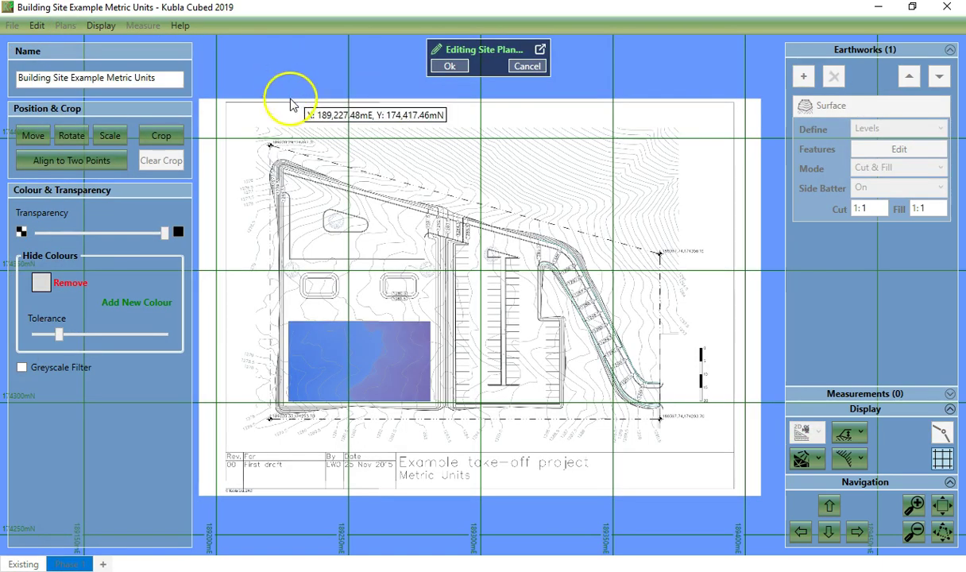
{"action": "left_click", "coordinate": [127, 303]}
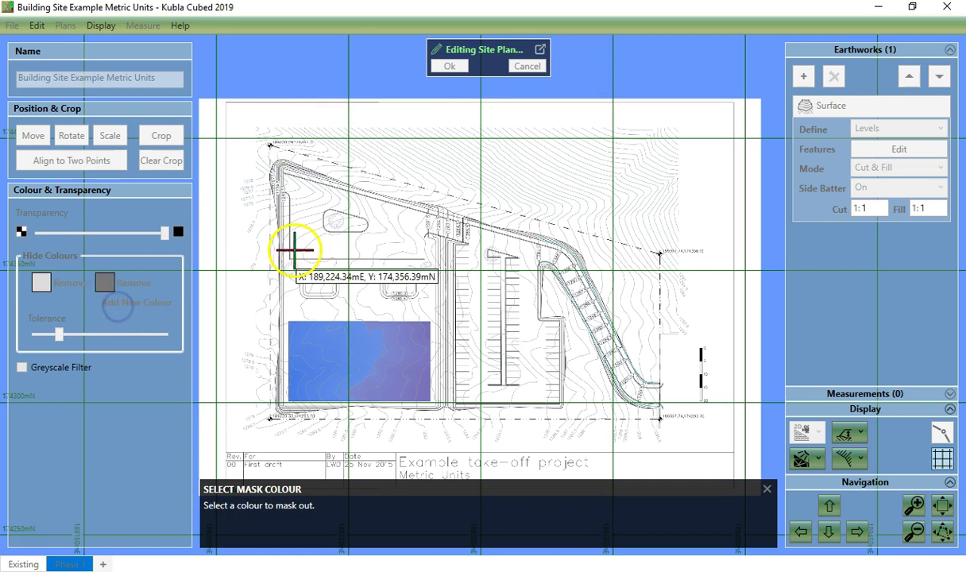
{"action": "left_click", "coordinate": [324, 247]}
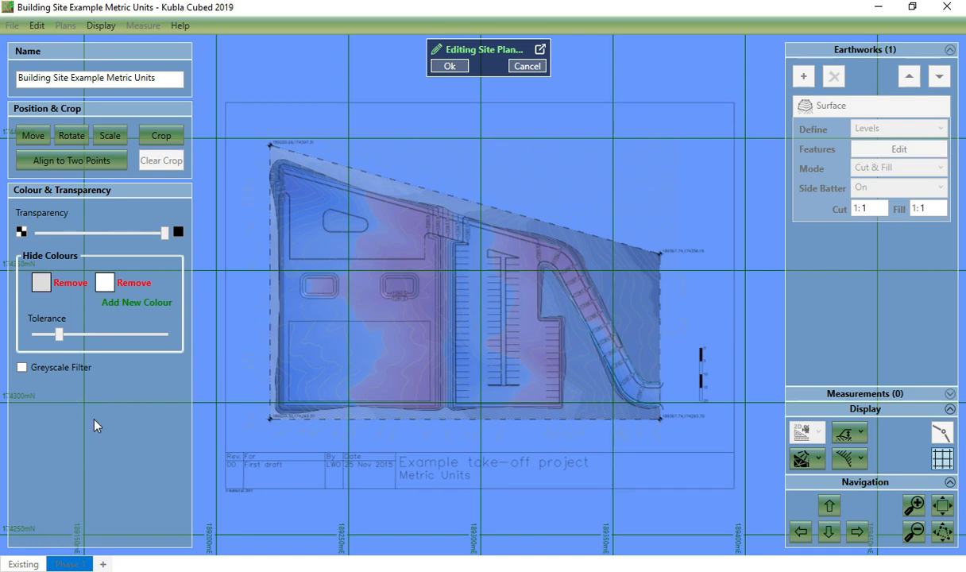
Set the view area background colour to white in the Display panel options.
{"action": "left_click", "coordinate": [111, 29]}
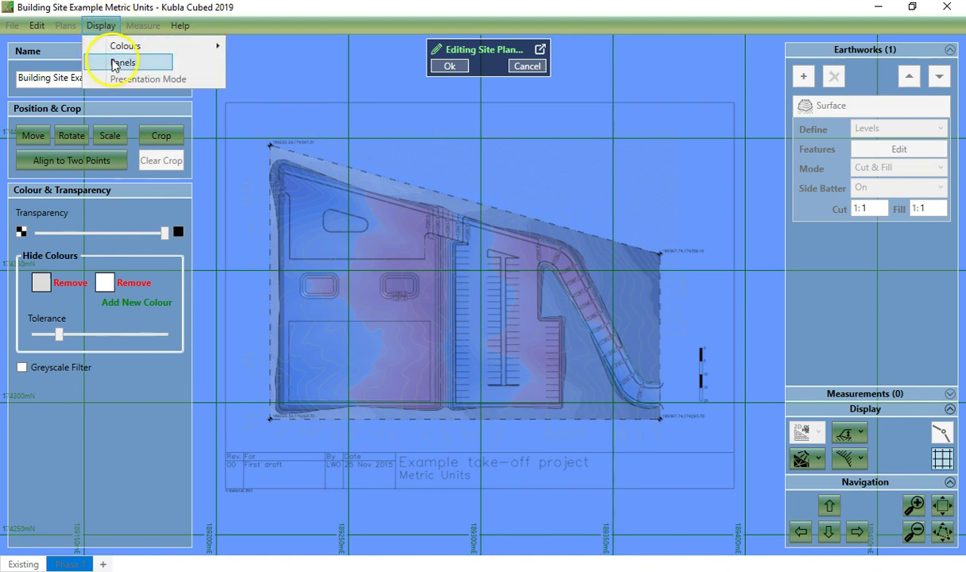
{"action": "left_click", "coordinate": [120, 62]}
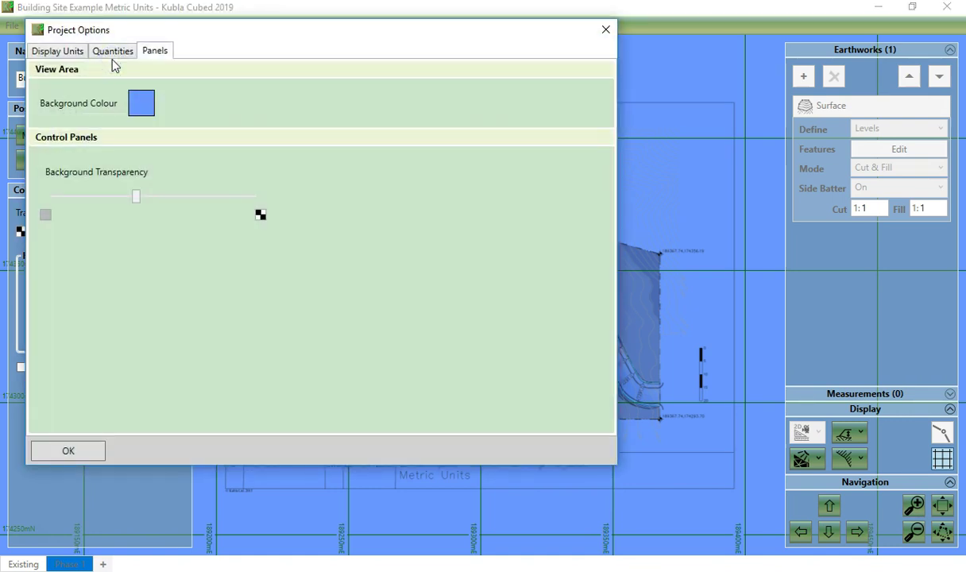
{"action": "left_click", "coordinate": [141, 106]}
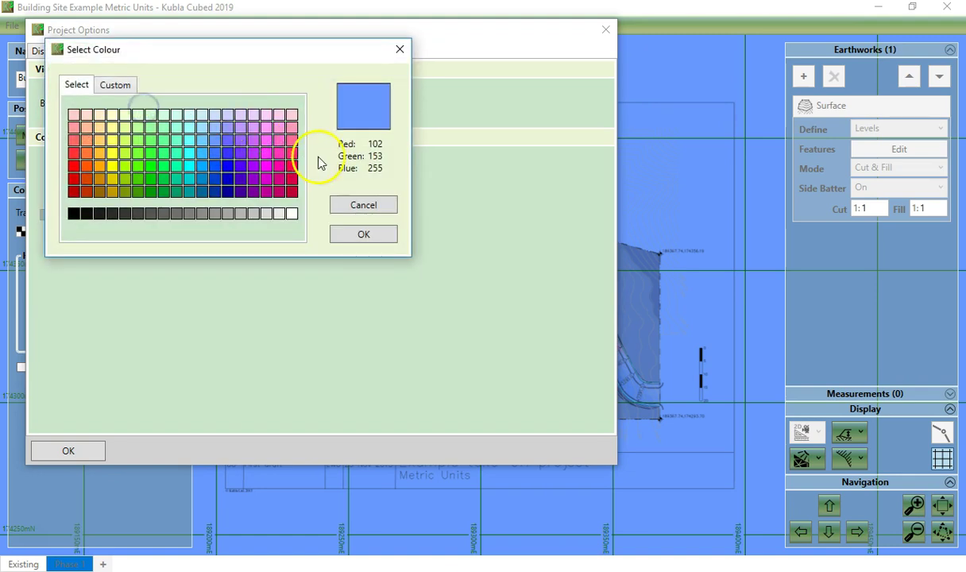
{"action": "left_click", "coordinate": [291, 213]}
{"action": "left_click", "coordinate": [346, 238]}
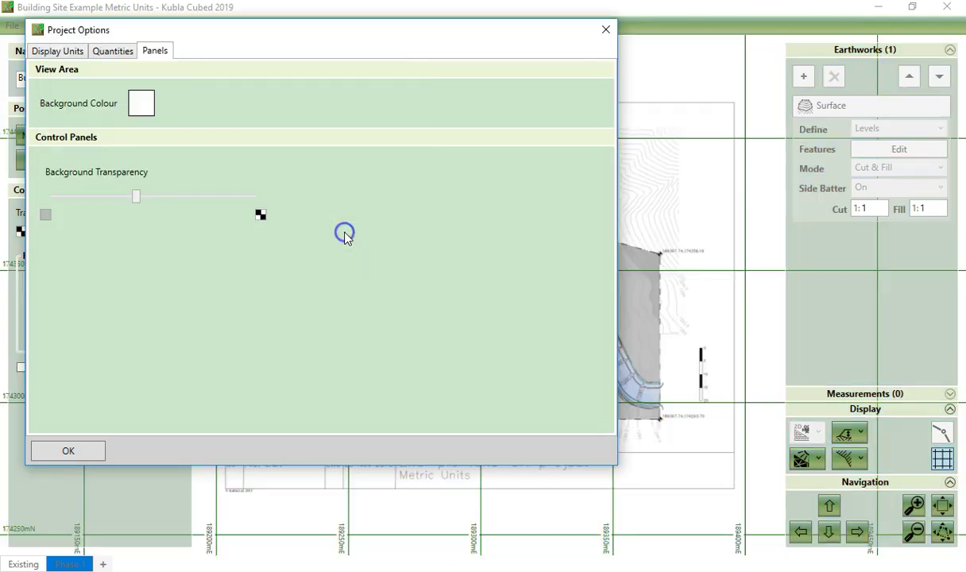
{"action": "left_click", "coordinate": [70, 454]}
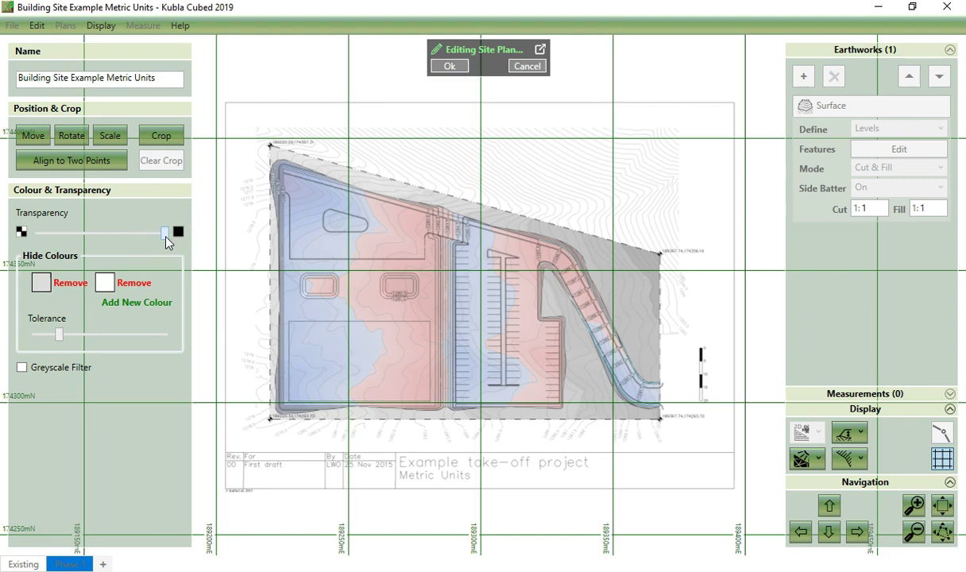
Move the site plan's transparency slider about halfway left so cut/fill colours show beneath.
{"action": "left_click_drag", "start_coordinate": [166, 237], "coordinate": [97, 238]}
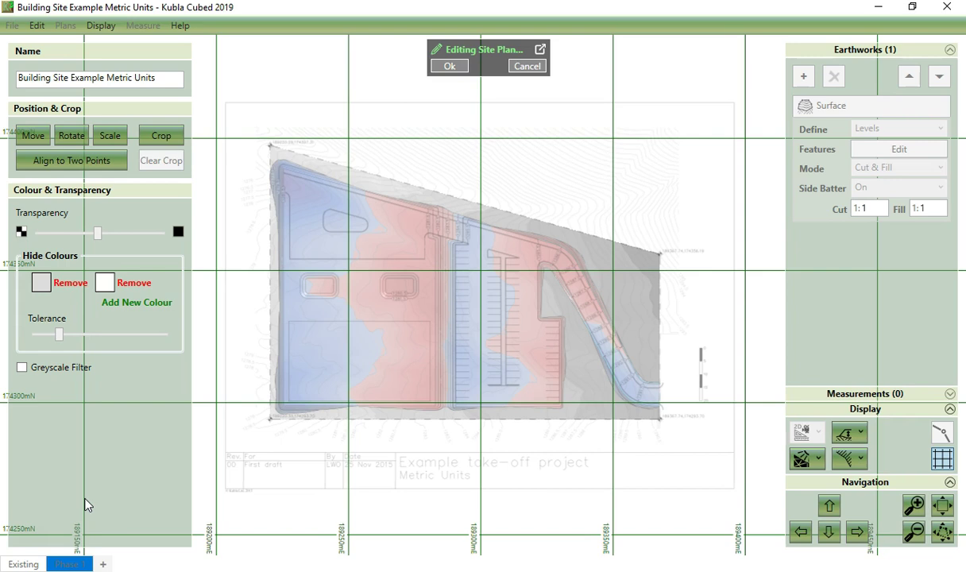
{"action": "left_click", "coordinate": [85, 490]}
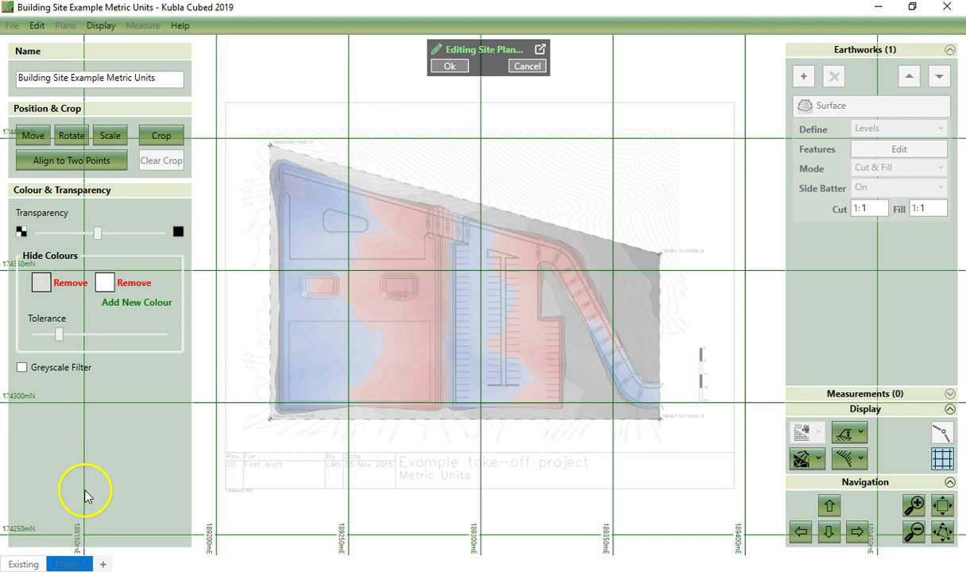